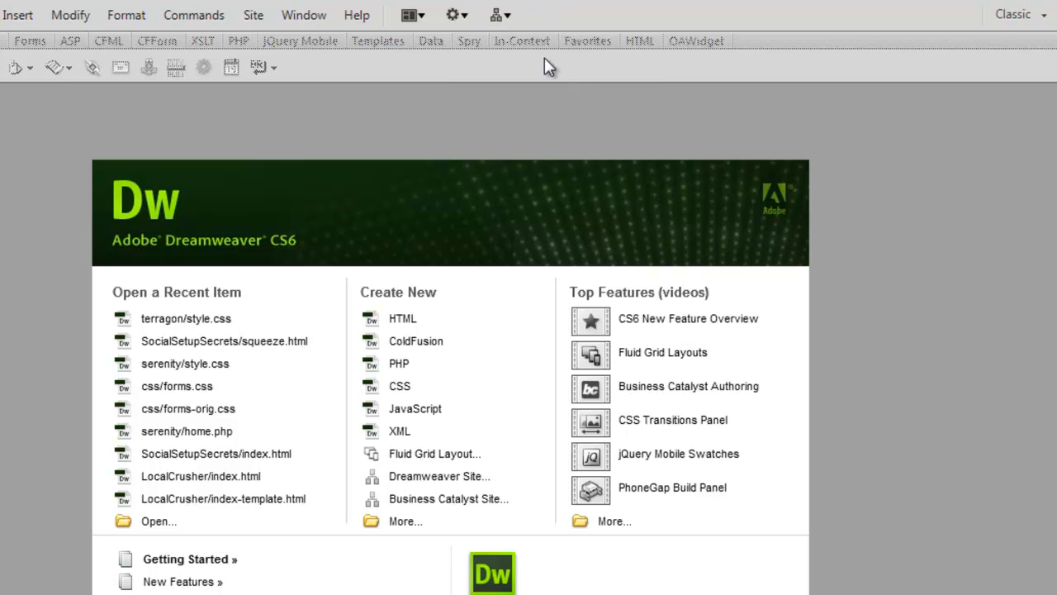
Create a new site named Example and start browsing for its local site folder
click(507, 18)
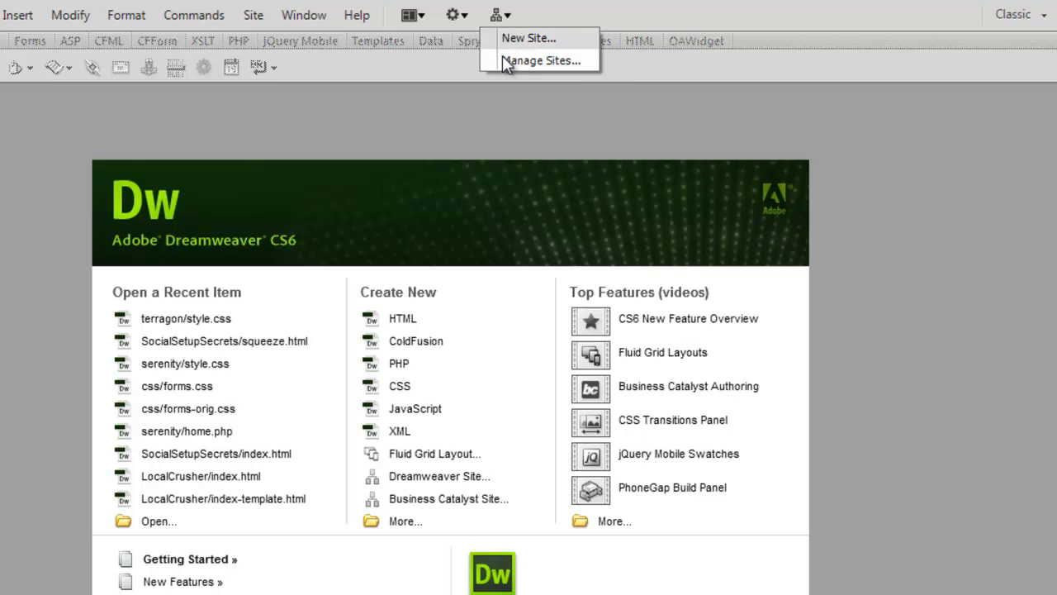
click(518, 39)
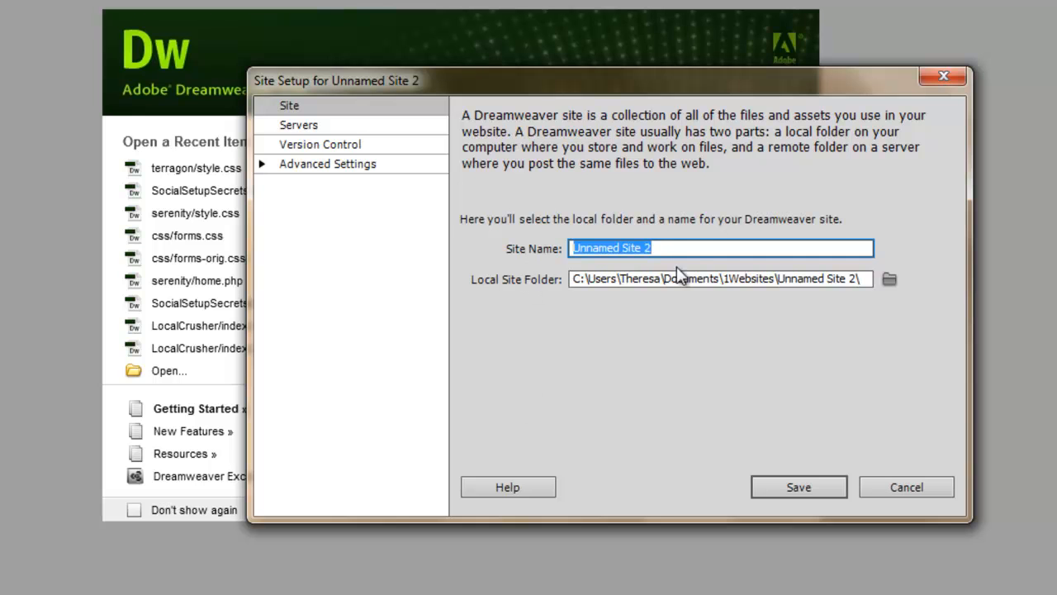
text(Examo)
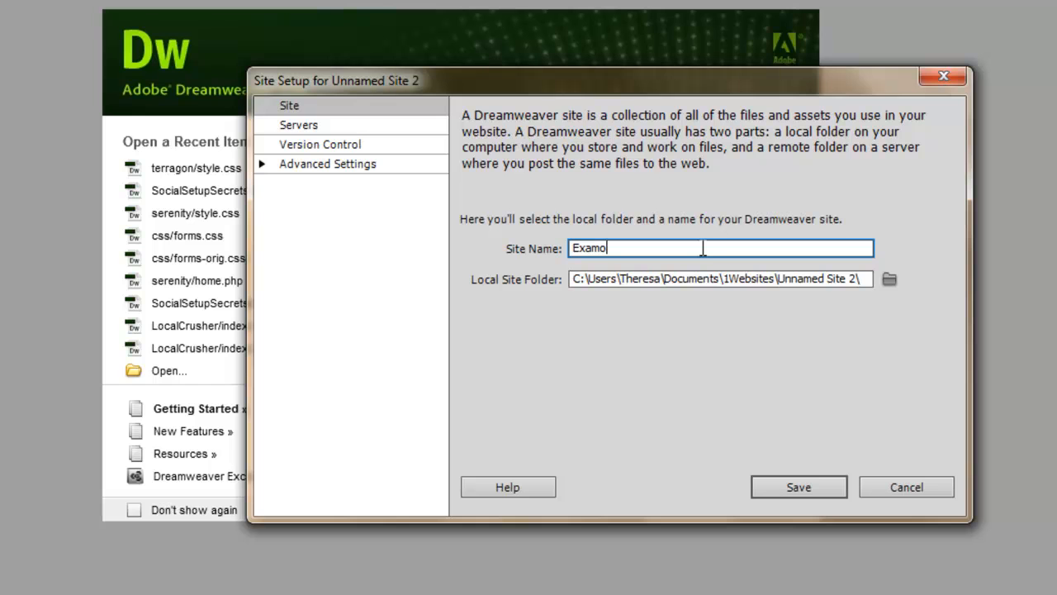
key(BackSpace)
text(ple)
click(892, 282)
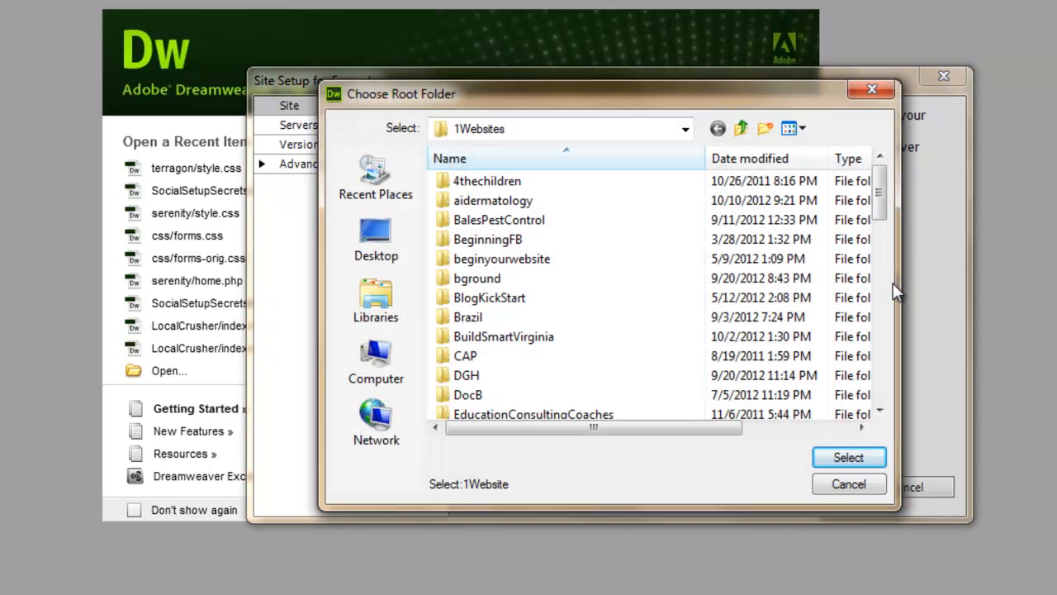
click(548, 342)
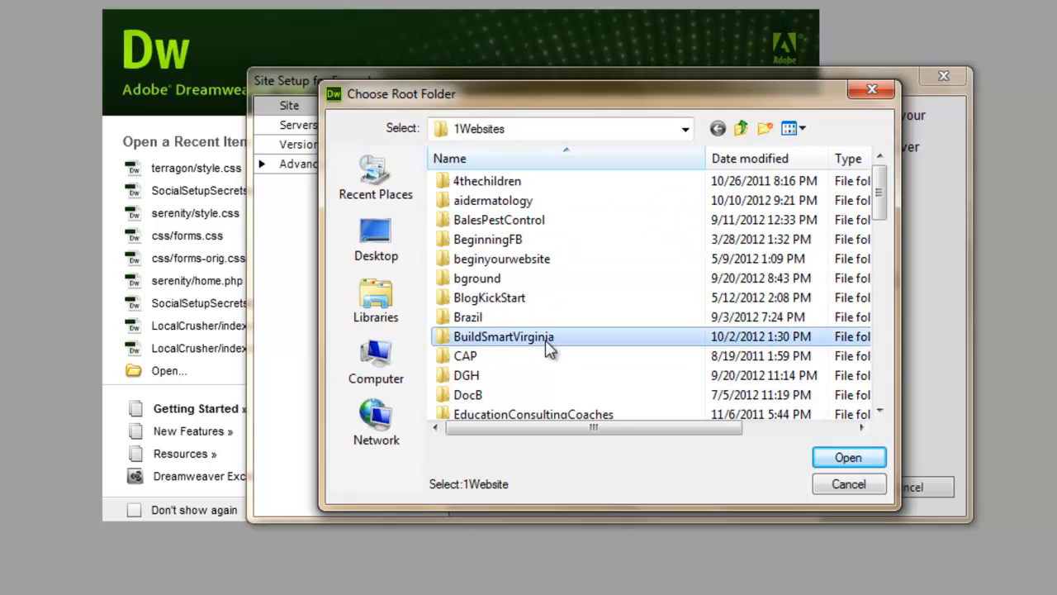
double_click(547, 340)
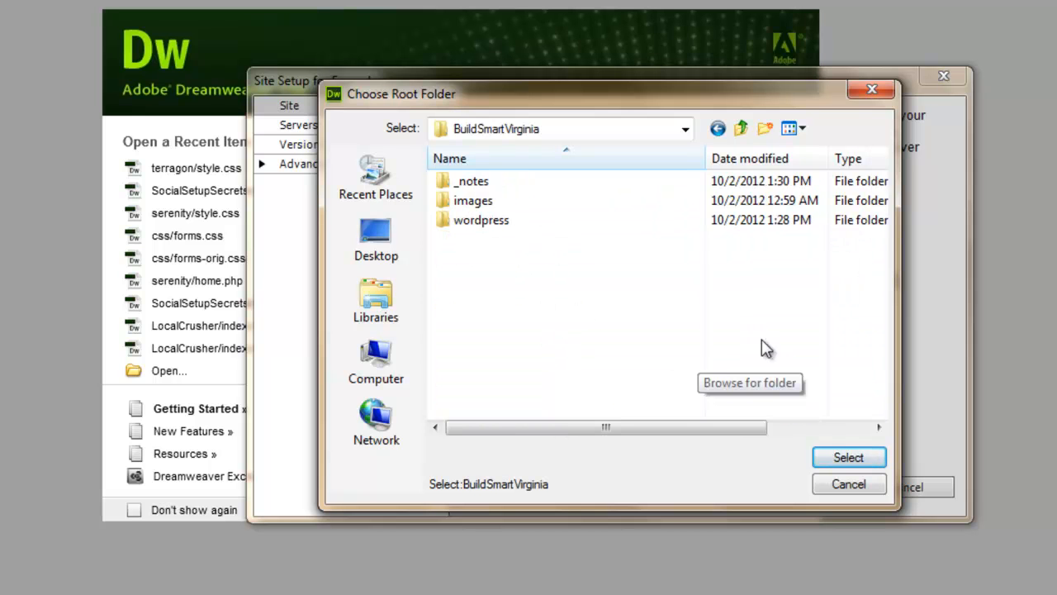
click(741, 128)
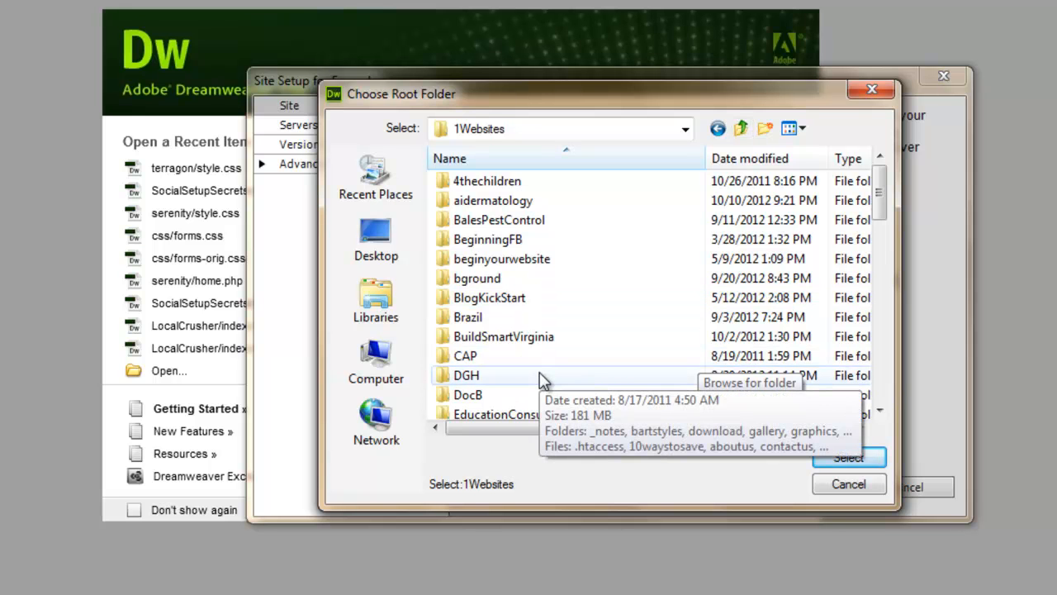
Choose the homeschooloutloud folder inside 1Websites as the local site folder
scroll(541, 395, down, 2)
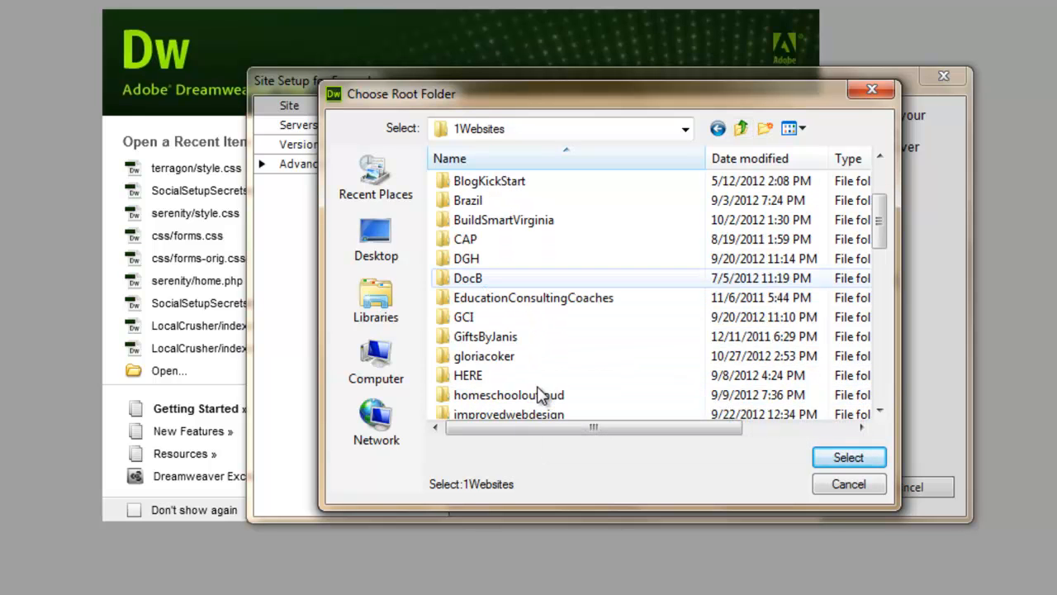
double_click(563, 395)
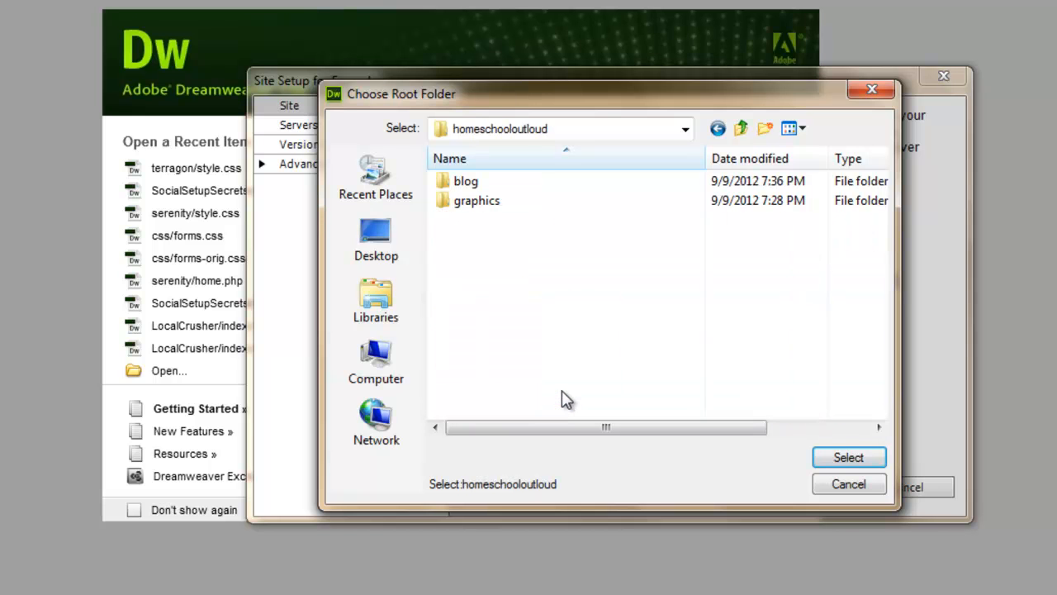
click(863, 463)
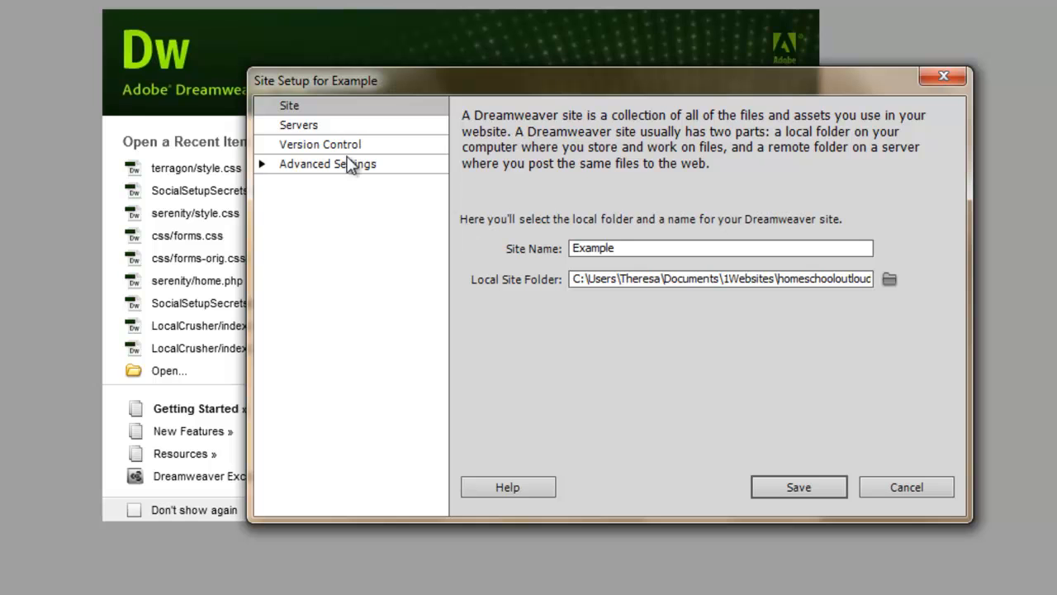
Add a server named Example to the site setup, connecting using FTP
click(307, 128)
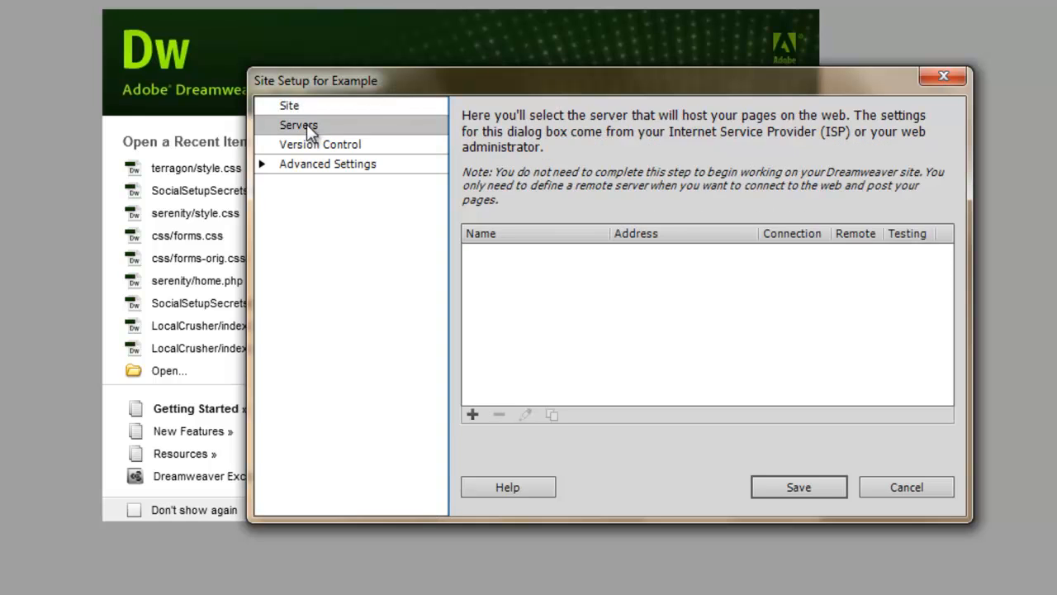
click(472, 414)
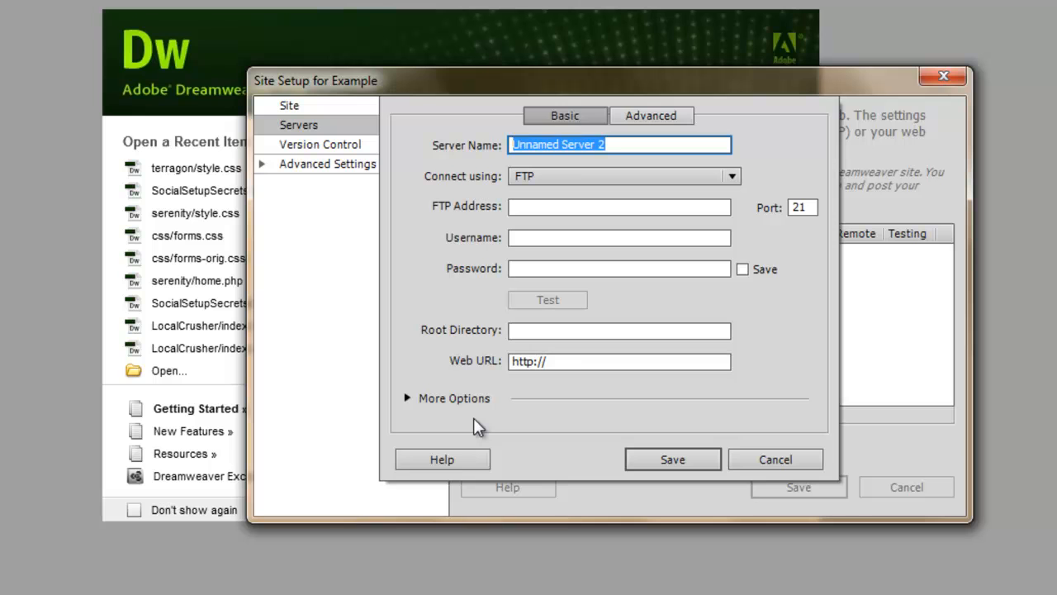
text(Example)
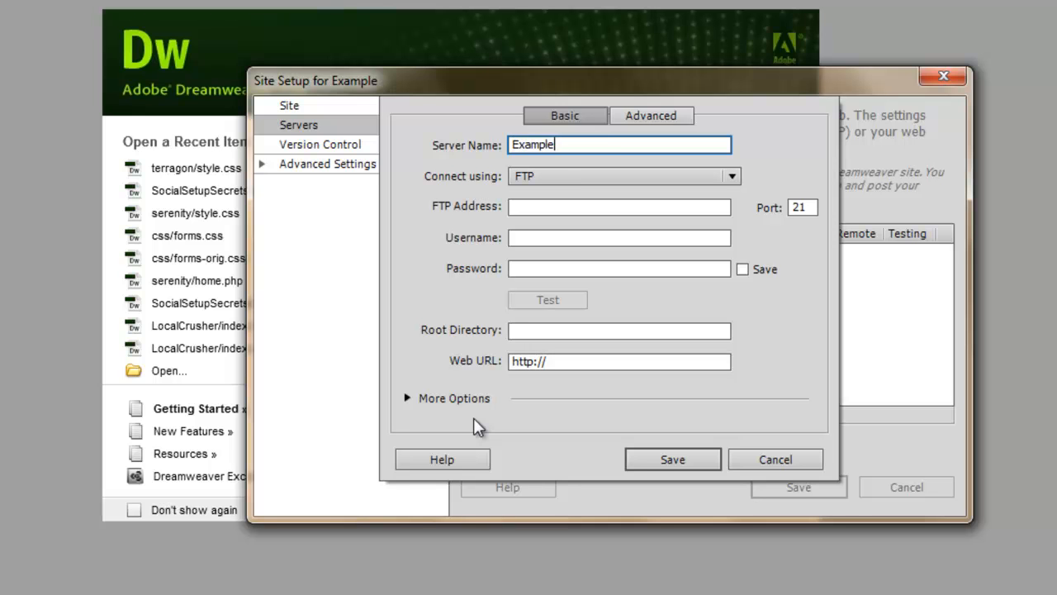
click(732, 175)
click(649, 178)
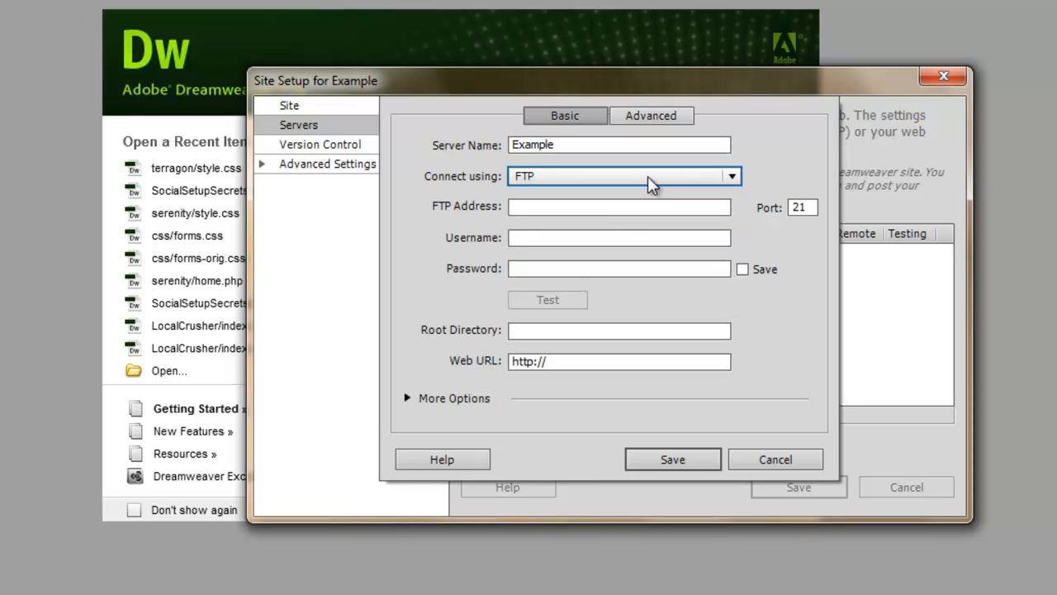
Set the server's FTP address to example.com
click(618, 209)
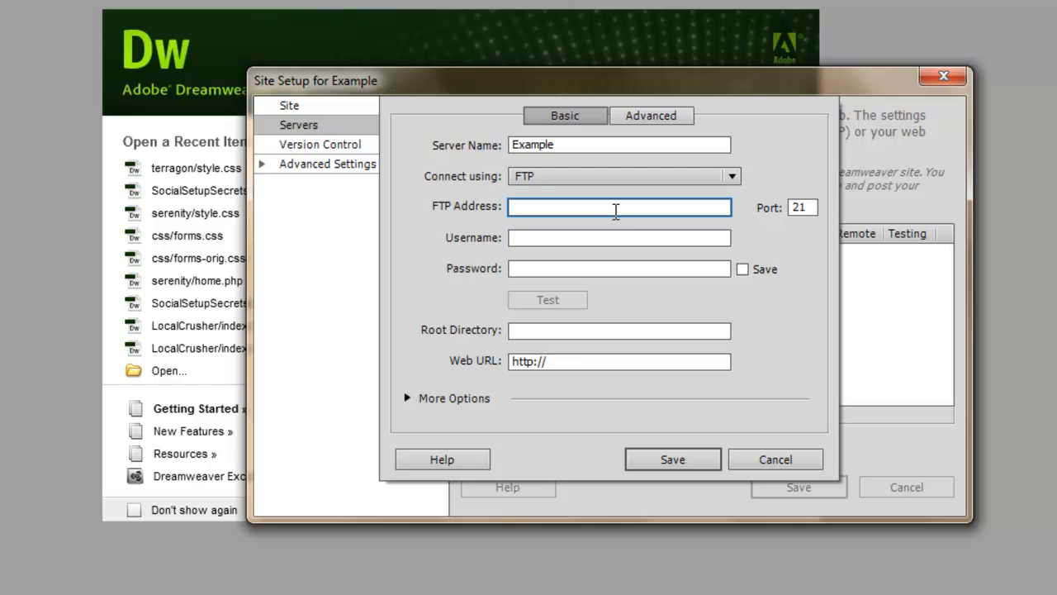
text(example.com)
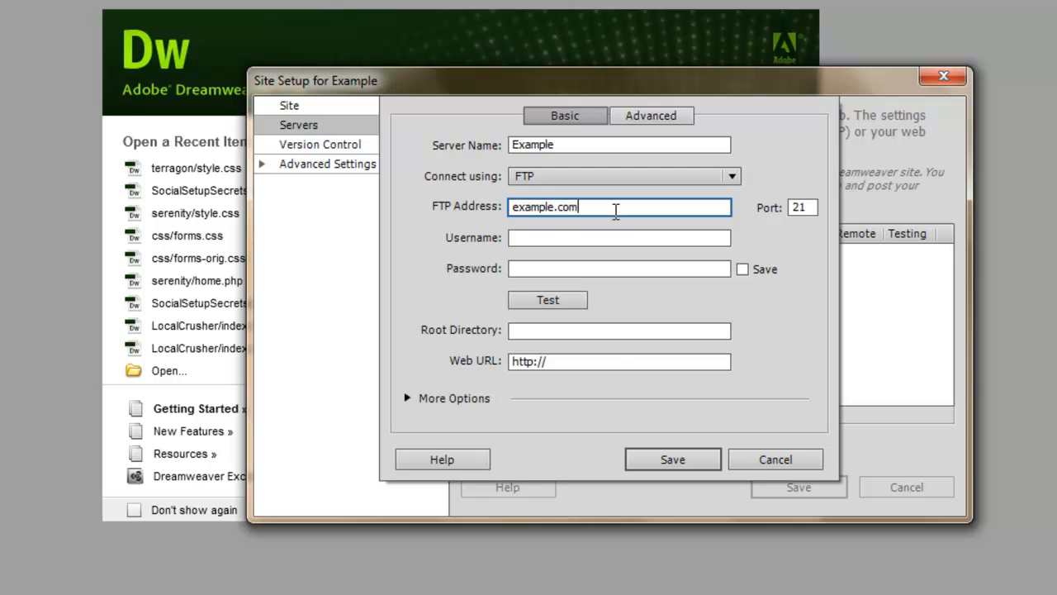
key(Tab)
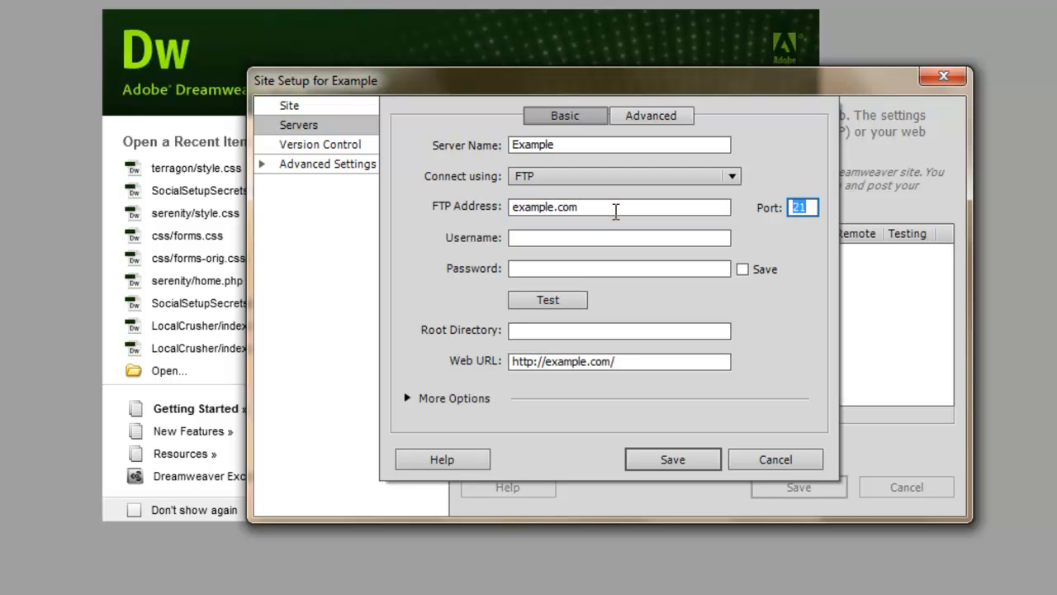
Enter the FTP username example and fill in the account password
key(Tab)
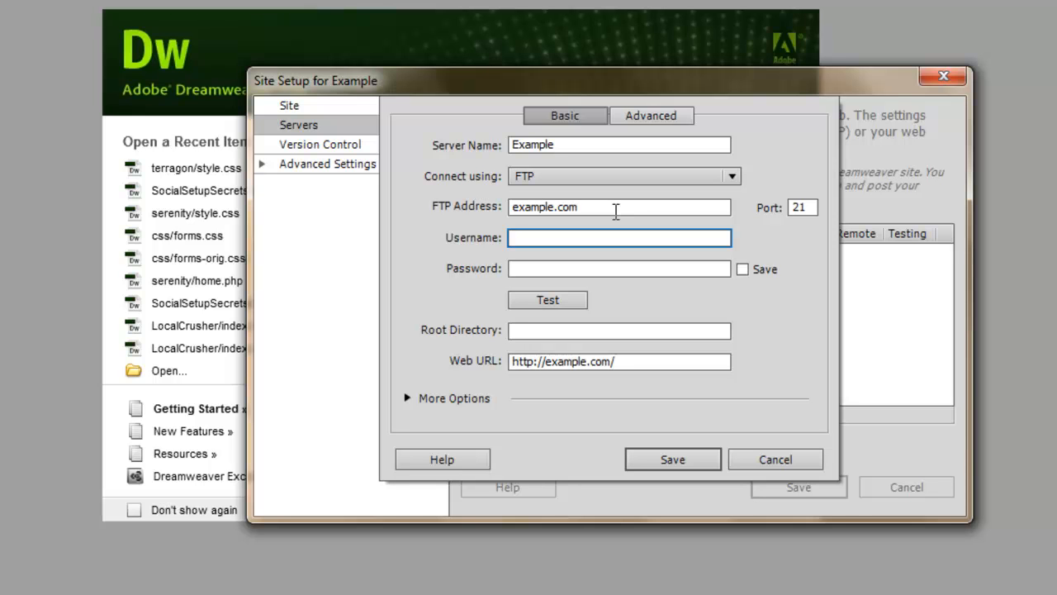
text(example)
key(Tab)
text(*****)
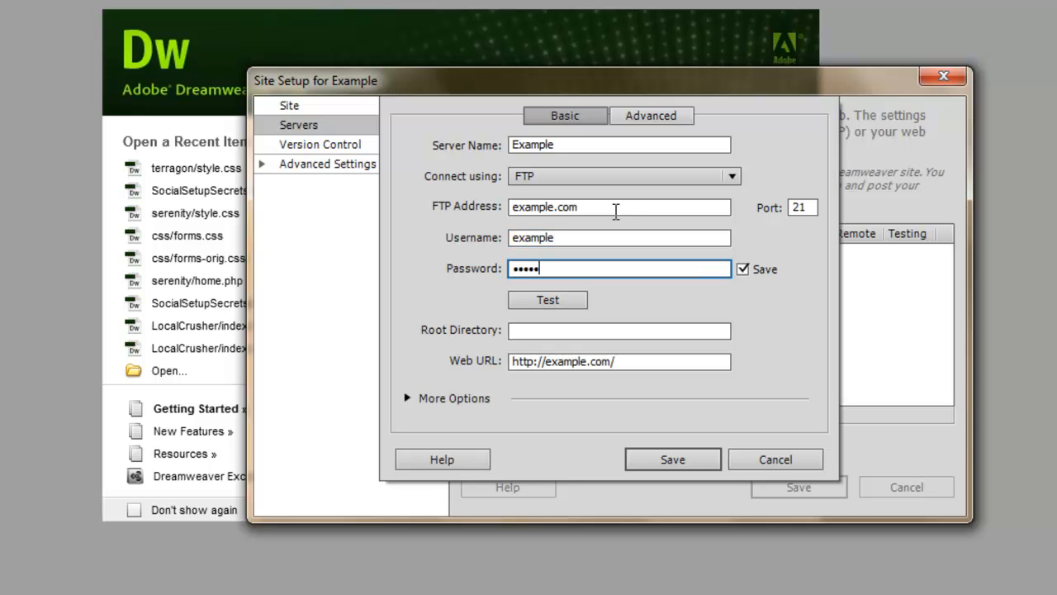
text(***)
Set the server's root directory to /public_html/example.com/ and save the server and site setup, accepting the shared root folder
click(611, 331)
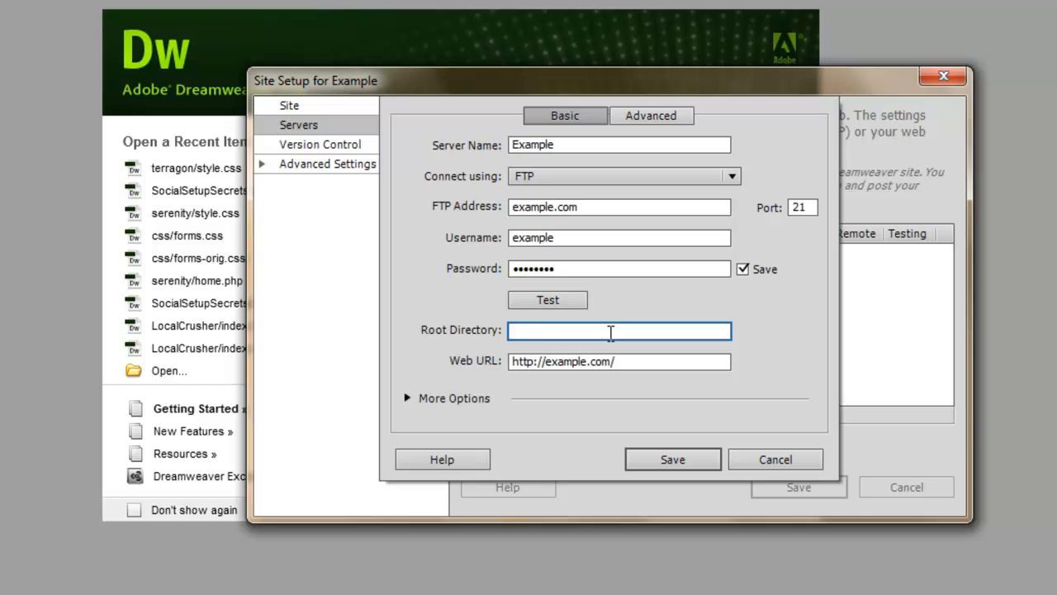
text(/public_html/example.com)
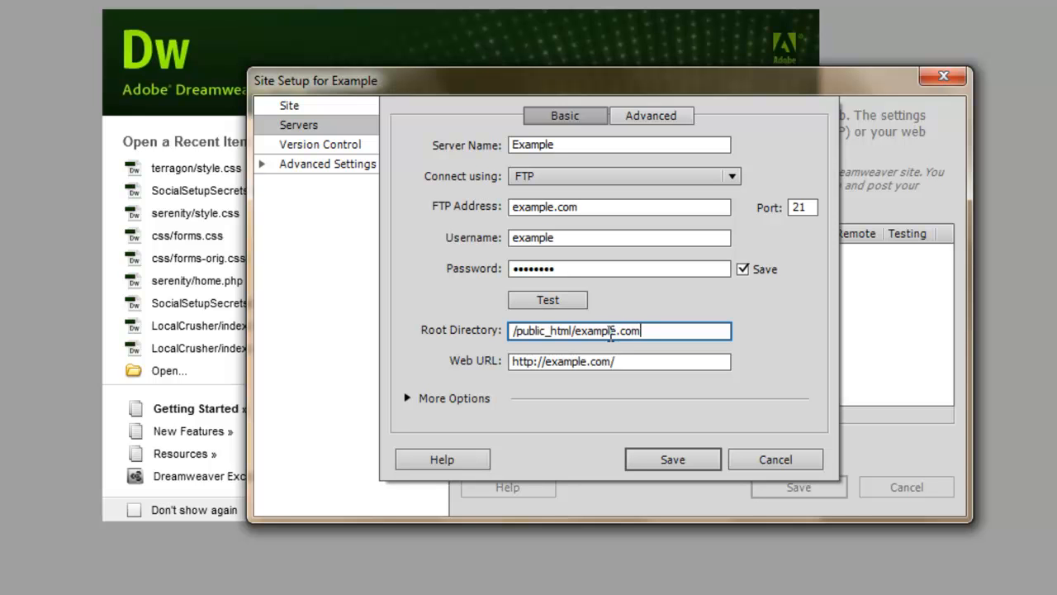
text(/)
click(649, 459)
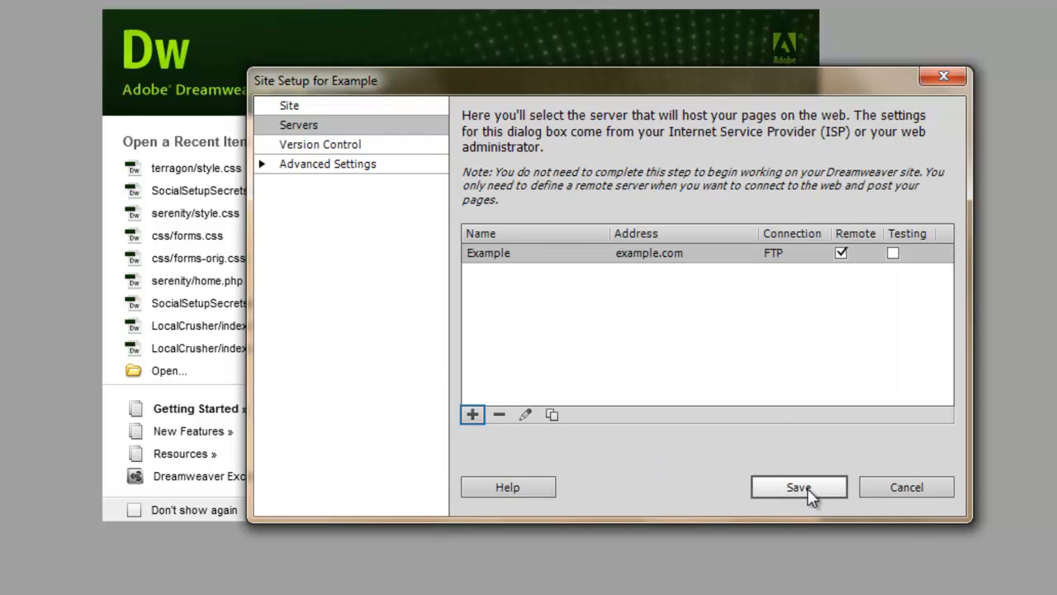
click(808, 489)
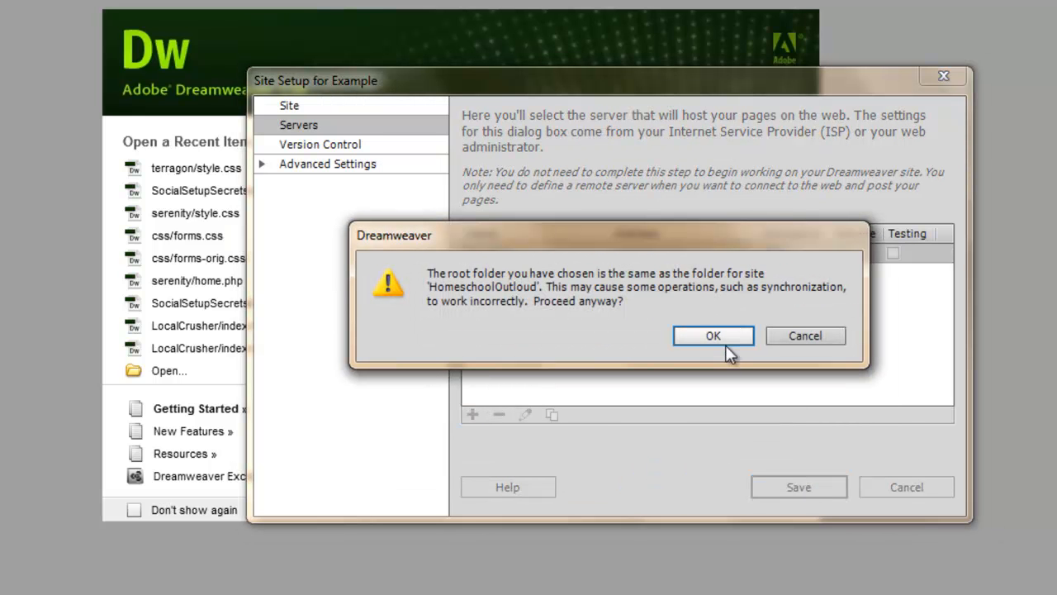
click(723, 342)
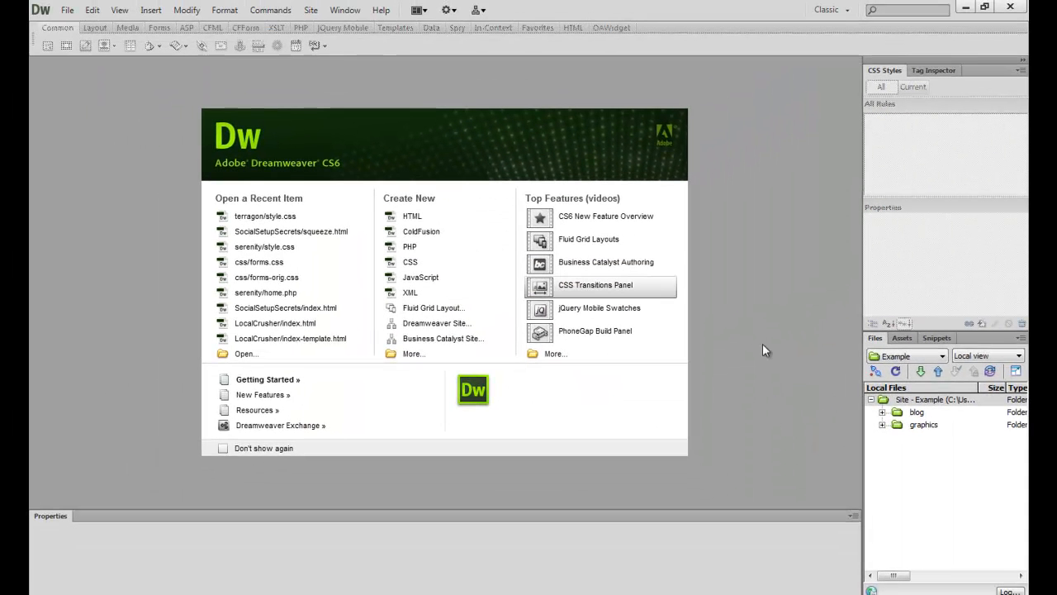
Switch to the Premier Design Websites site and connect to its remote server in the expanded view, closing that view when finished
click(945, 355)
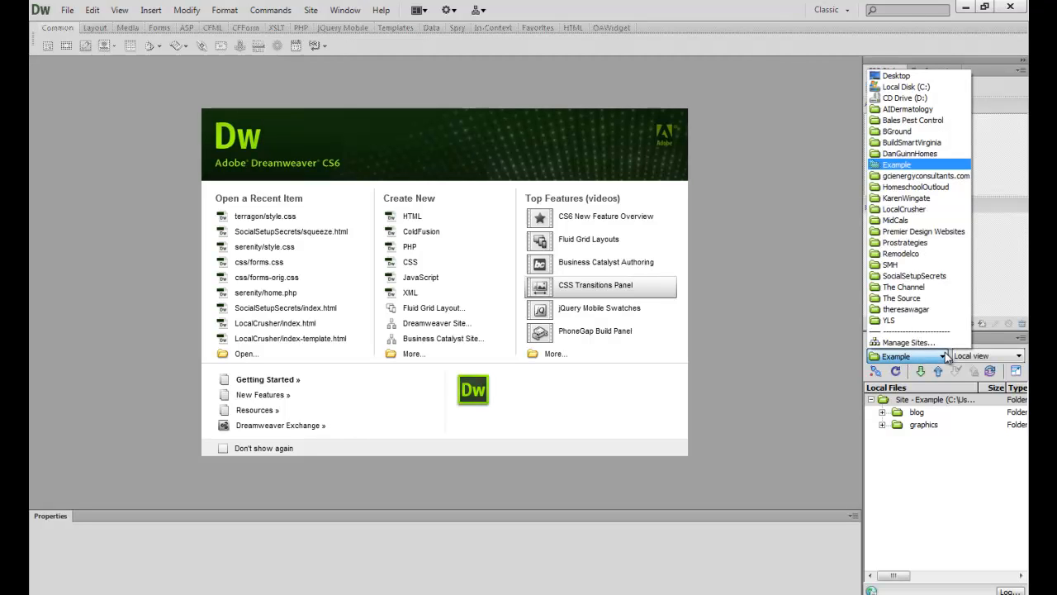
click(912, 232)
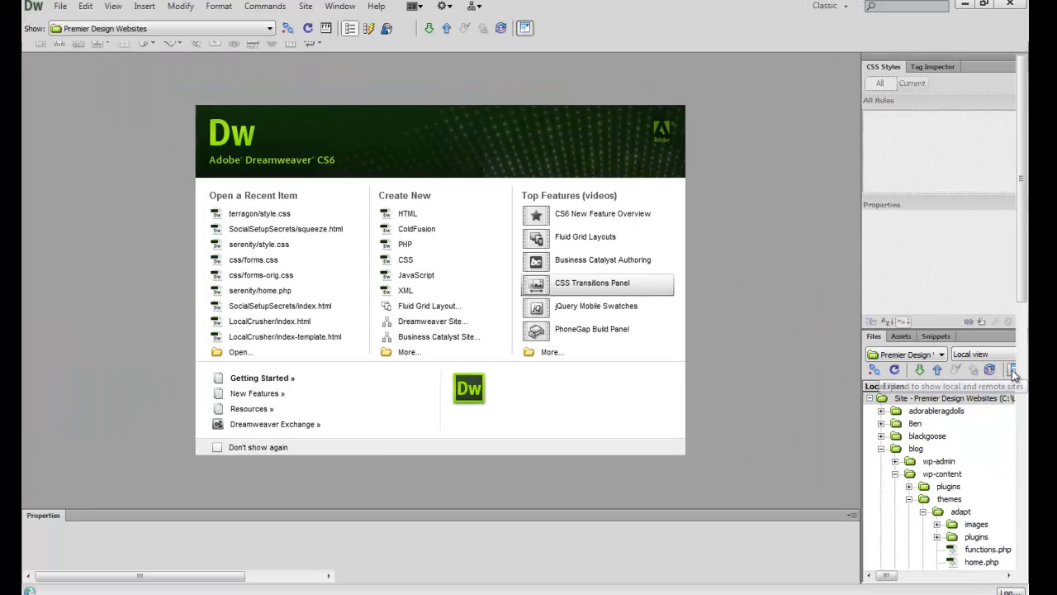
click(982, 193)
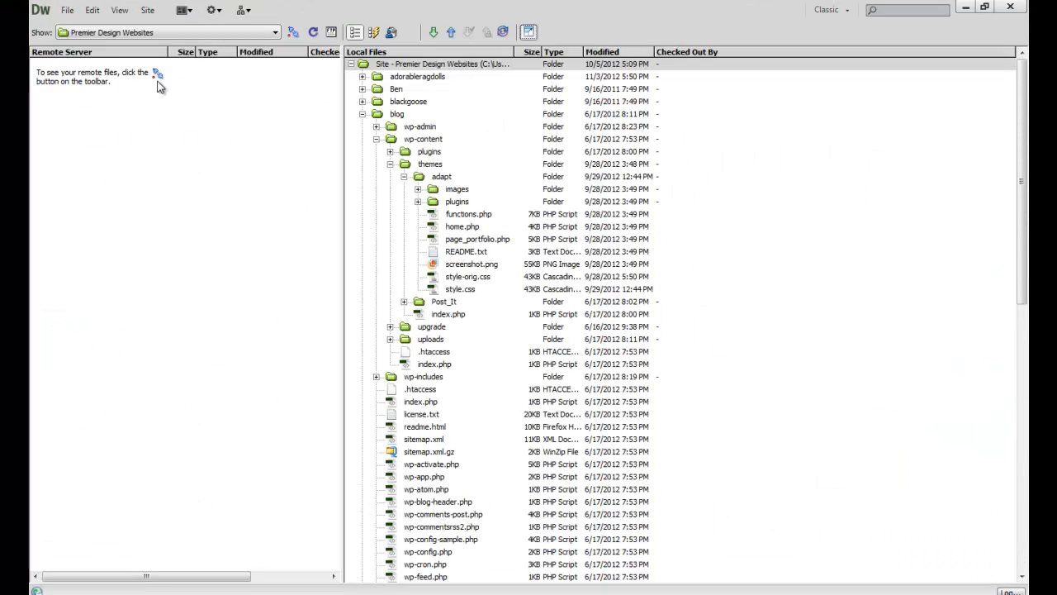
click(292, 33)
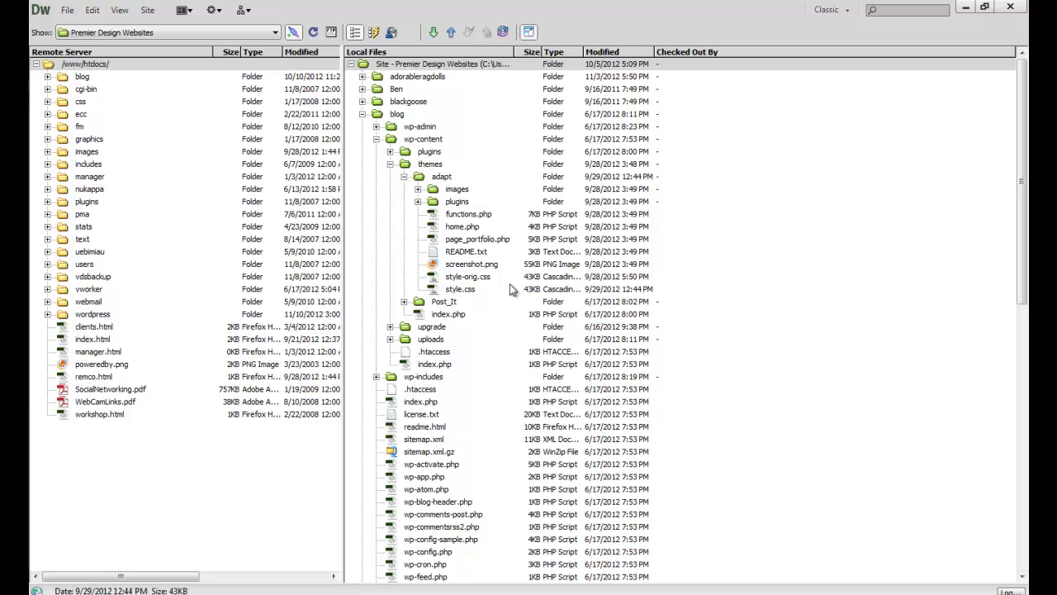
click(1010, 6)
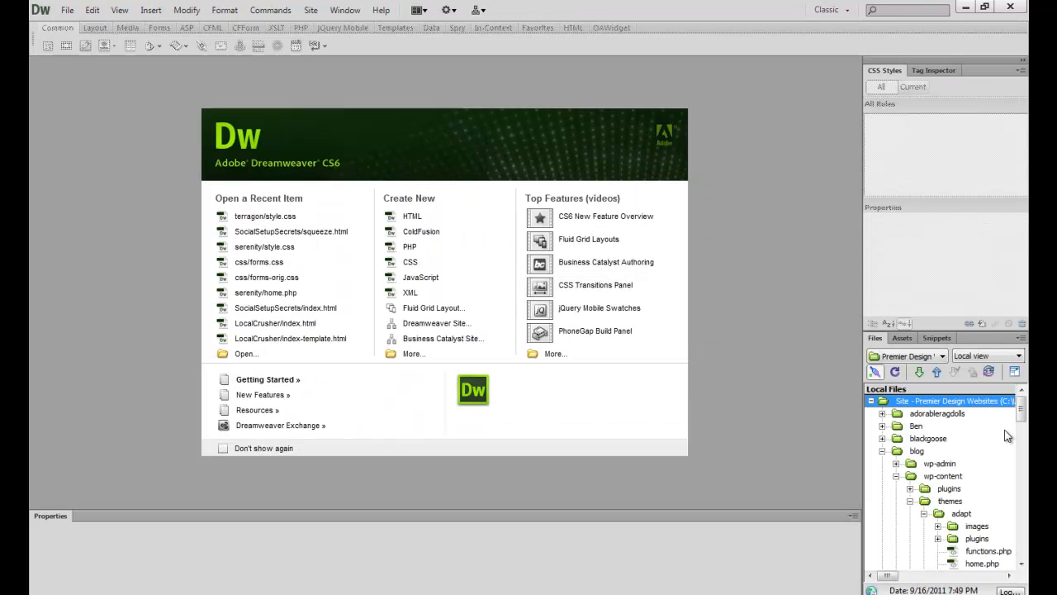
Open home.php from the adapt theme folder in code view and place the cursor at the end of the line 5 comment
drag(1023, 411, 1025, 426)
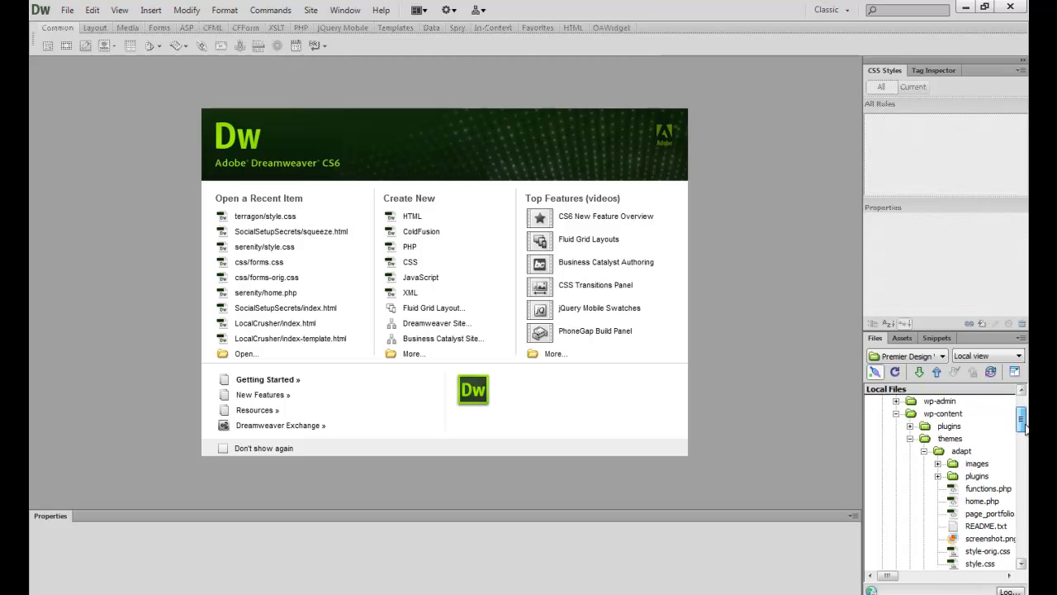
click(984, 505)
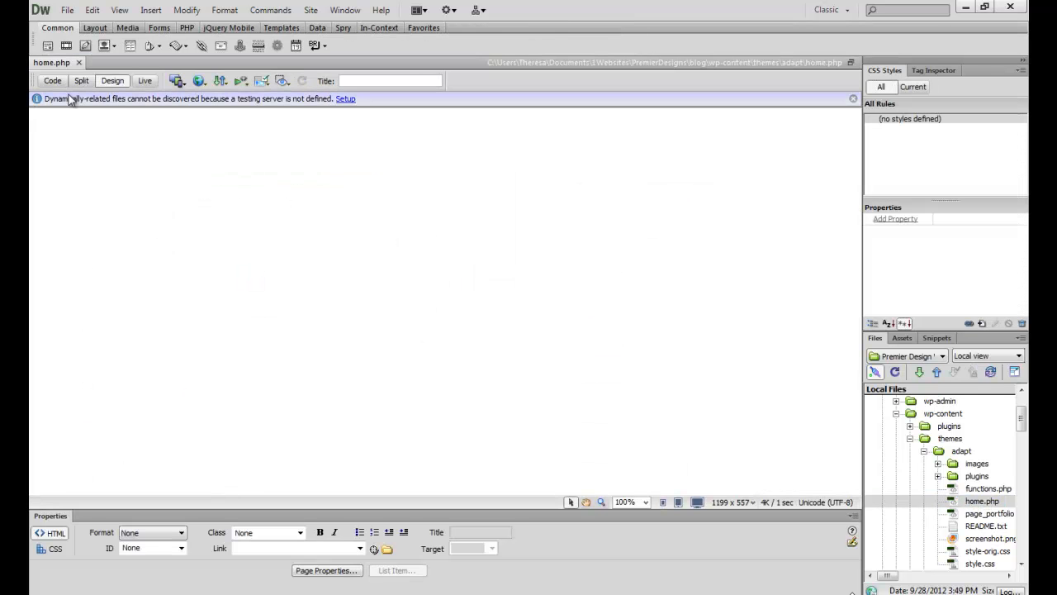
click(52, 81)
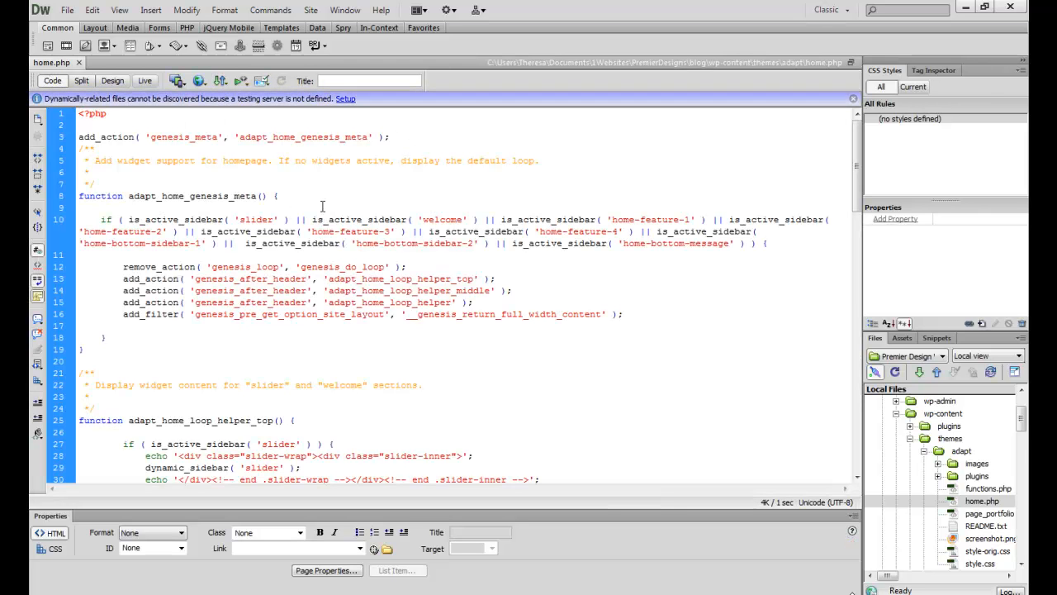
click(576, 164)
text(this is)
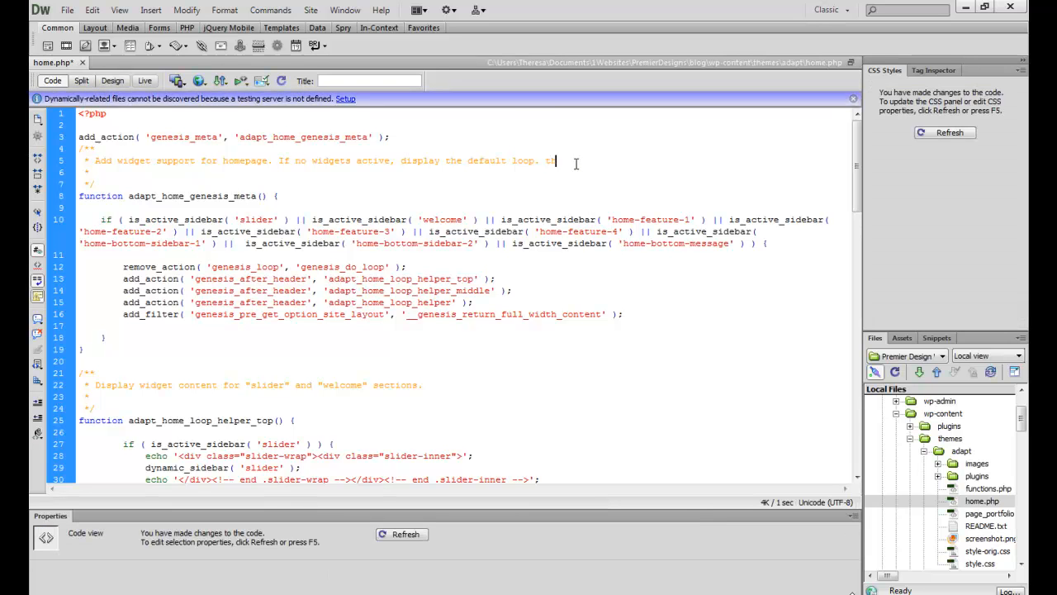
key(BackSpace)
key(BackSpace)
key(BackSpace)
key(BackSpace)
key(BackSpace)
key(BackSpace)
key(BackSpace)
key(BackSpace)
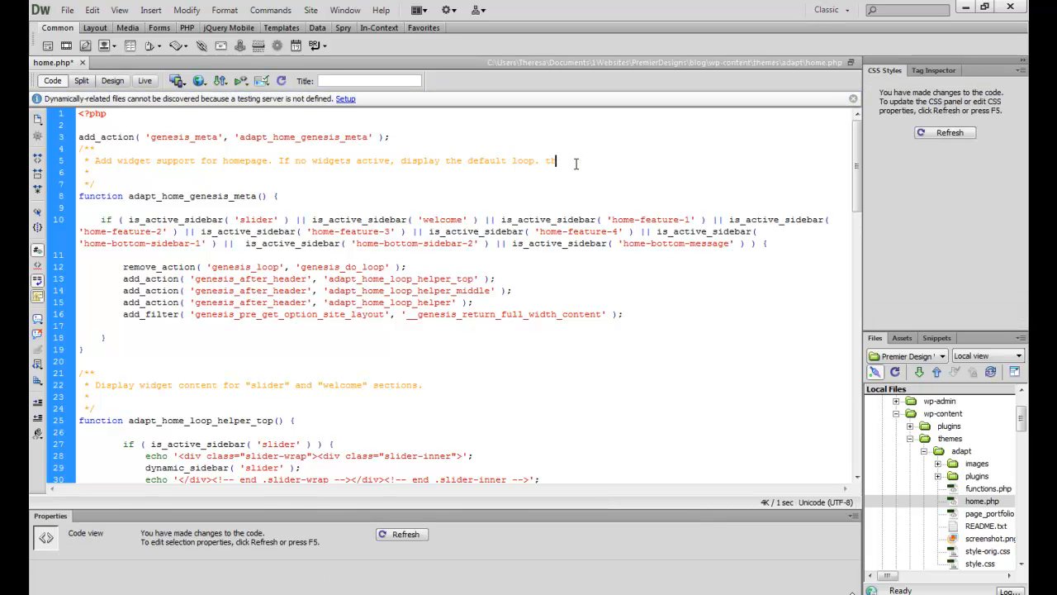
Append "This is a change" to the line 5 comment and save home.php
text(This is a change)
click(67, 10)
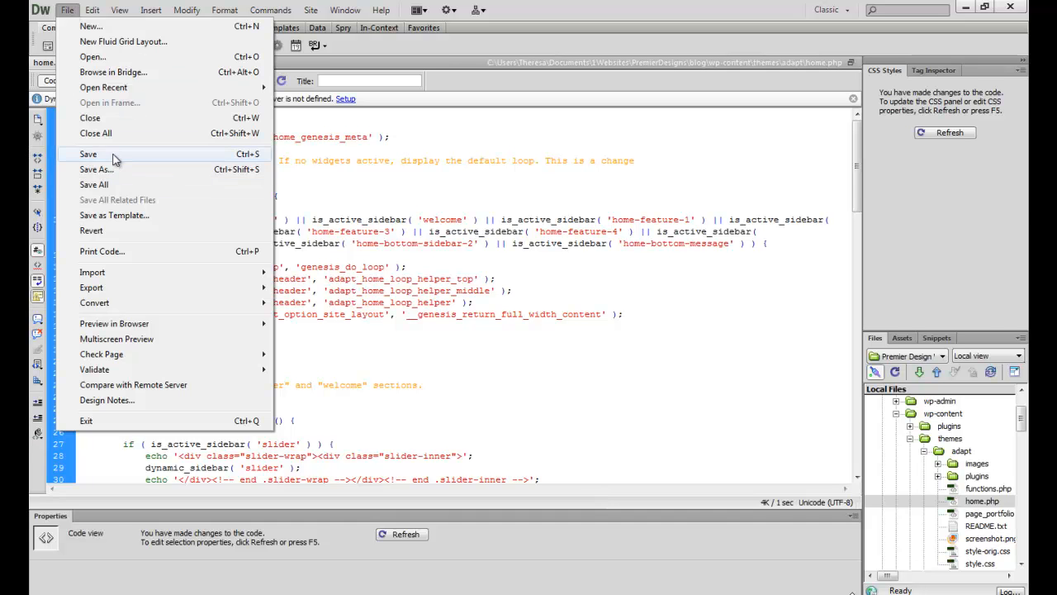
click(87, 154)
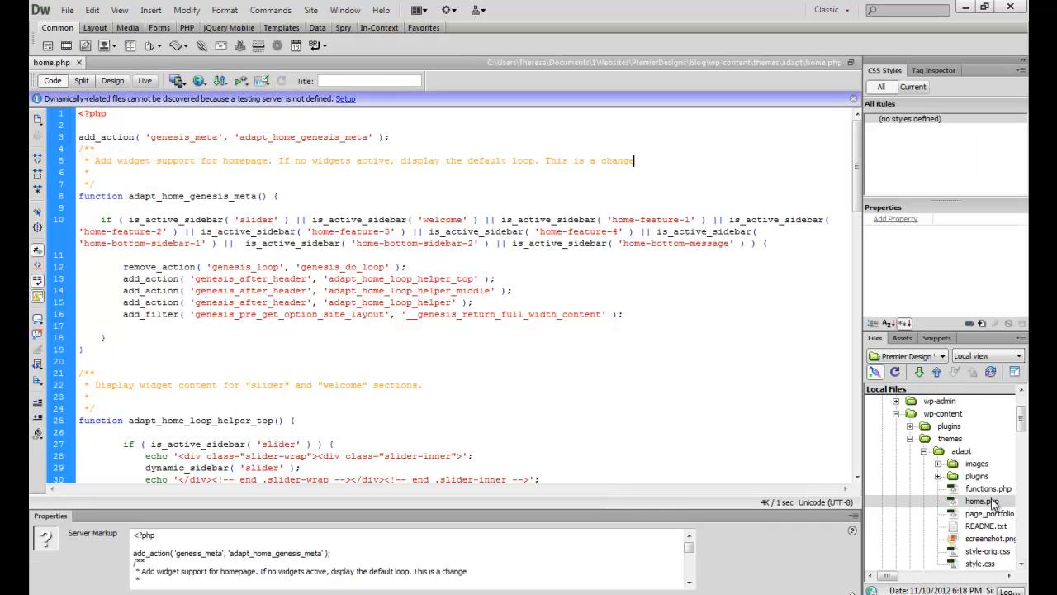
Upload home.php to the remote server without including its dependent files
click(221, 82)
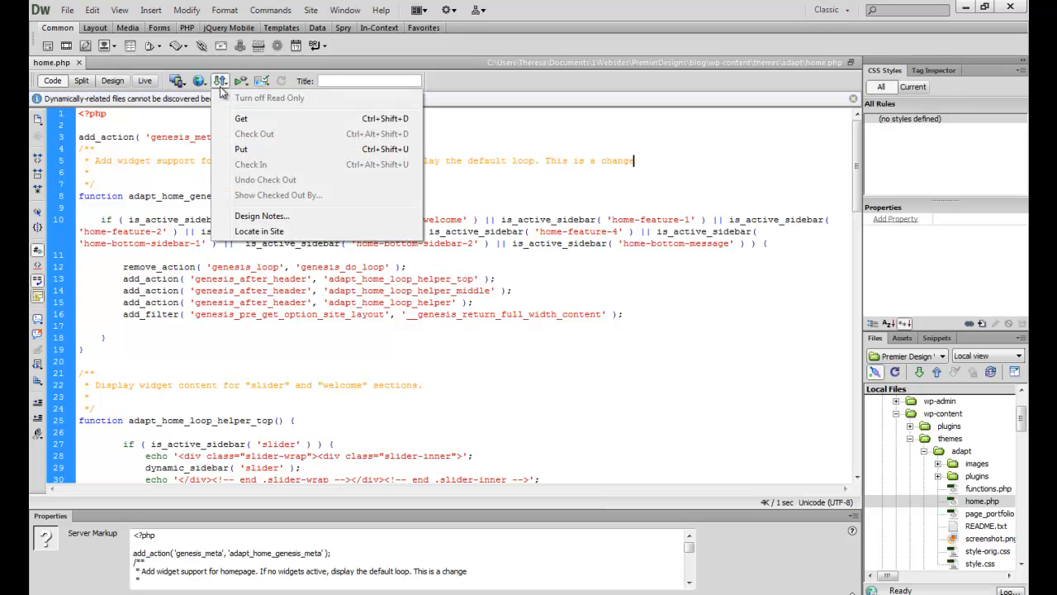
click(272, 149)
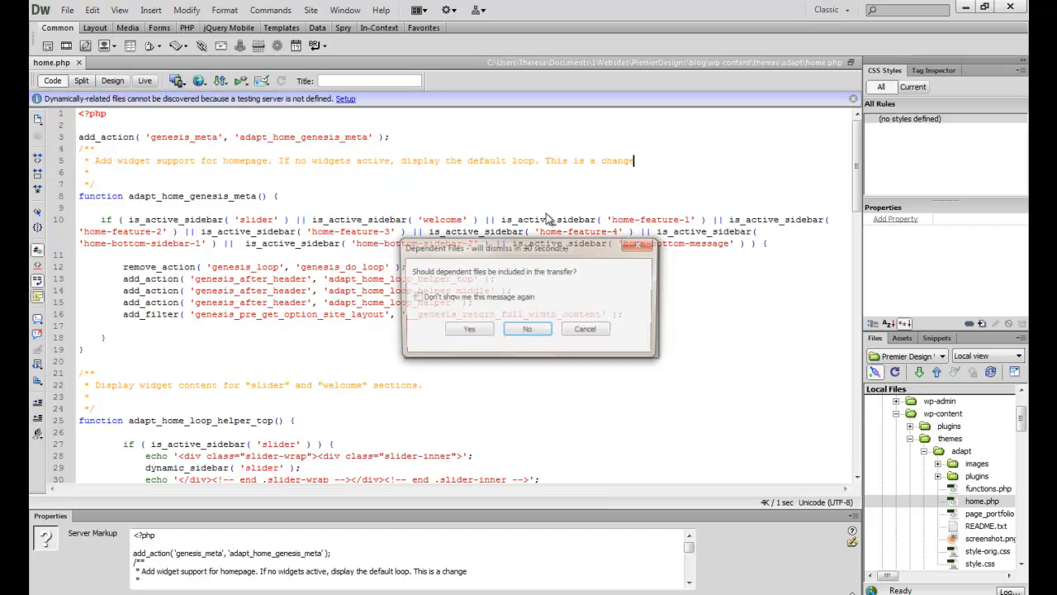
click(530, 331)
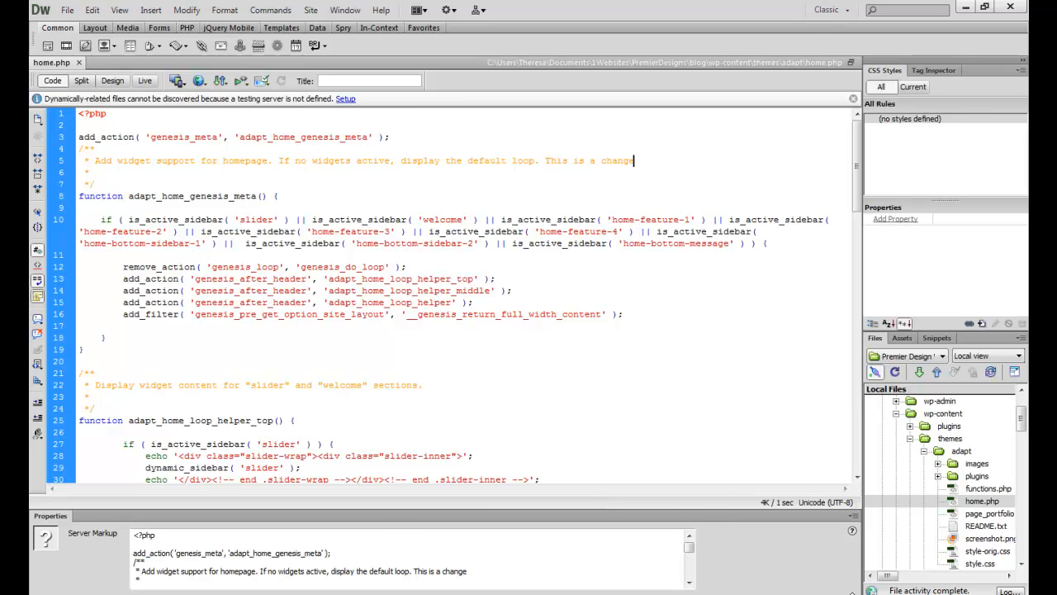
mouse_move(564, 593)
click(630, 562)
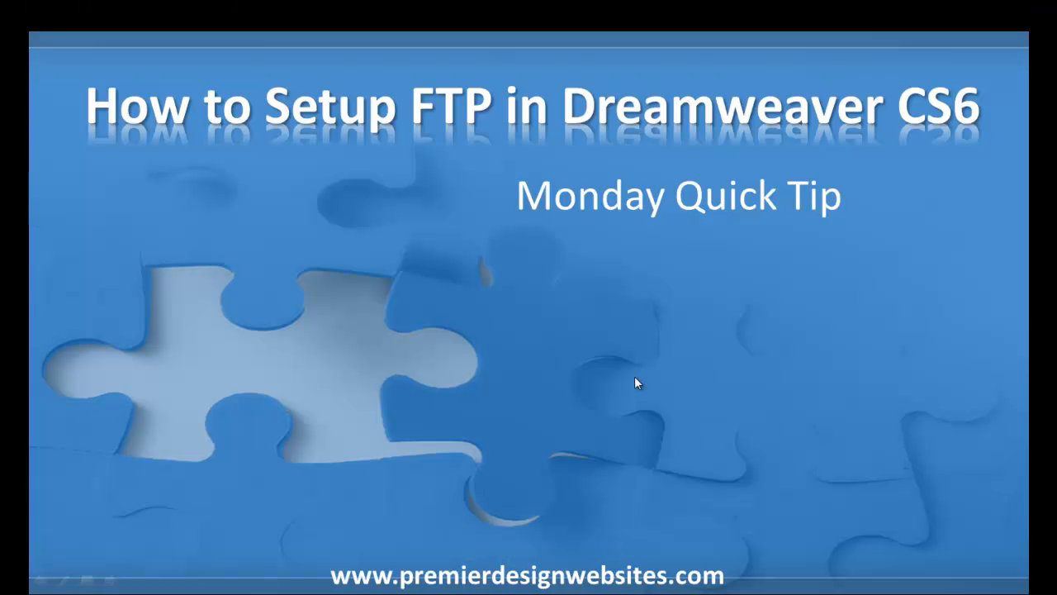